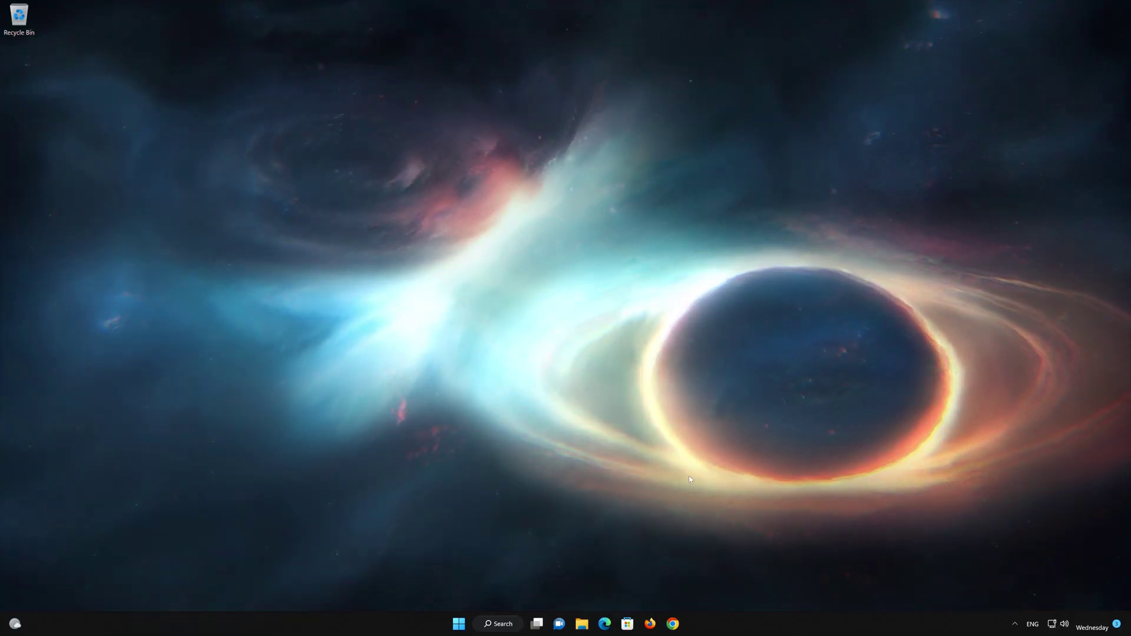
Open Windows Settings from the quick-link menu and reach the Apps & features list.
{"action": "right_click", "coordinate": [458, 624]}
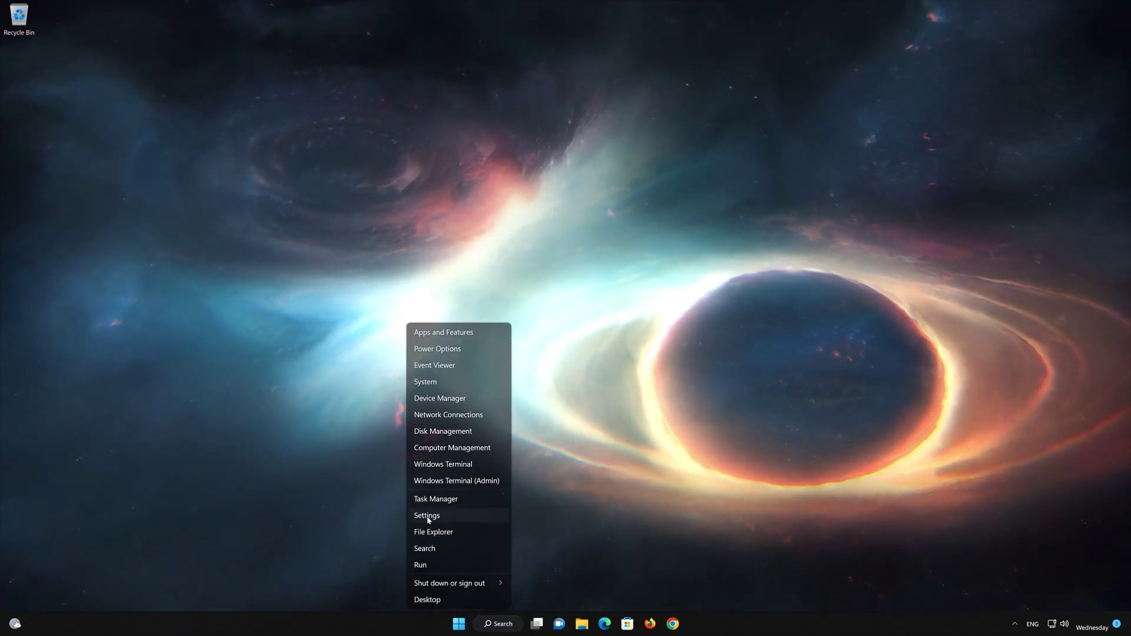
{"action": "left_click", "coordinate": [484, 518]}
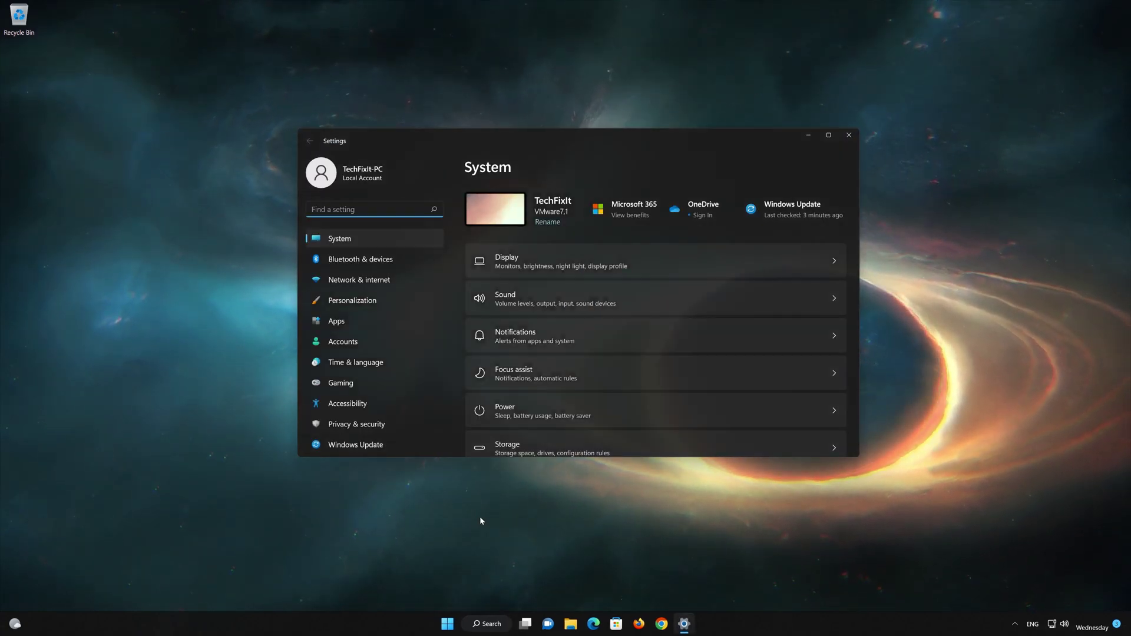
{"action": "left_click", "coordinate": [363, 322]}
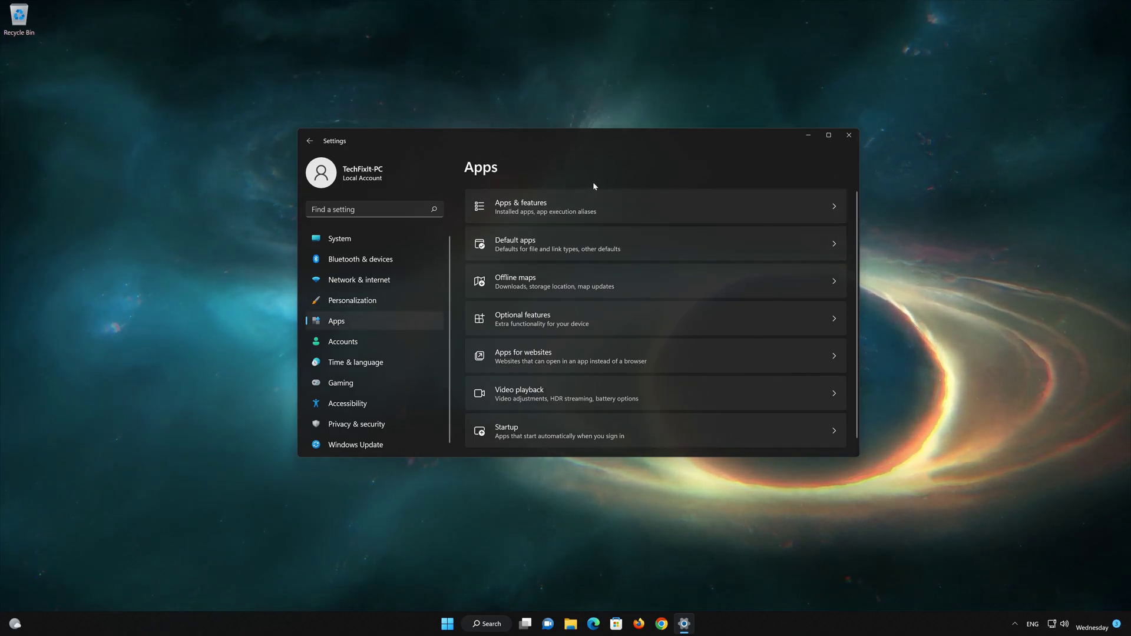
In the installed apps list, bring up TikTok's advanced options.
{"action": "left_click", "coordinate": [562, 209]}
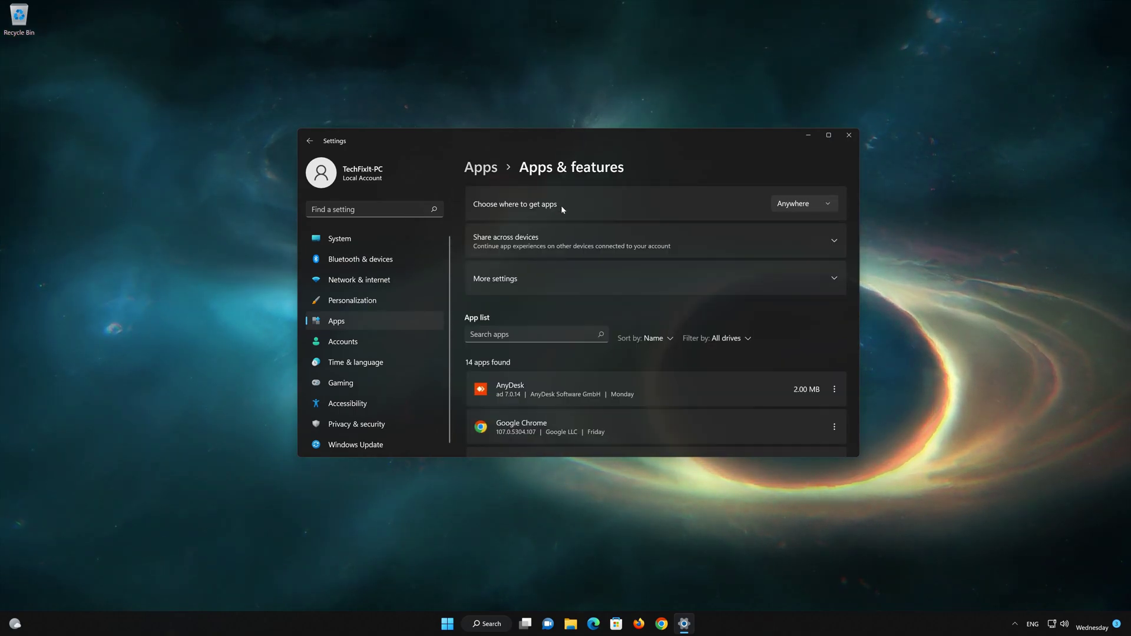
{"action": "scroll", "coordinate": [685, 275], "scroll_direction": "down", "scroll_amount": 2}
{"action": "scroll", "coordinate": [685, 278], "scroll_direction": "down", "scroll_amount": 5}
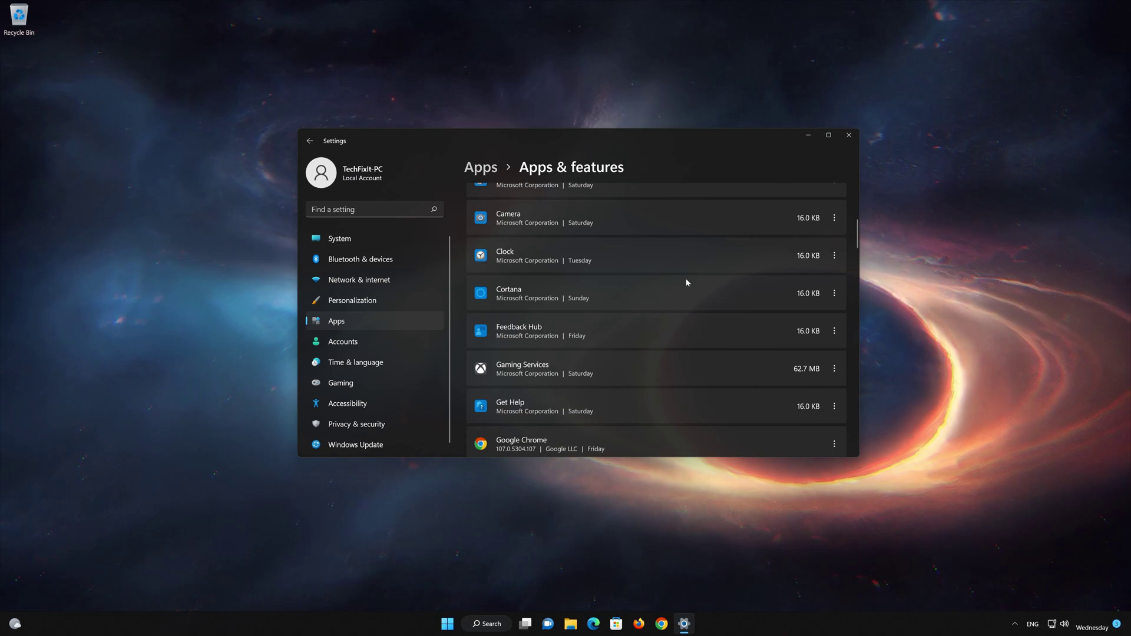
{"action": "scroll", "coordinate": [686, 280], "scroll_direction": "down", "scroll_amount": 2}
{"action": "scroll", "coordinate": [689, 284], "scroll_direction": "down", "scroll_amount": 4}
{"action": "scroll", "coordinate": [688, 284], "scroll_direction": "down", "scroll_amount": 3}
{"action": "scroll", "coordinate": [688, 283], "scroll_direction": "down", "scroll_amount": 2}
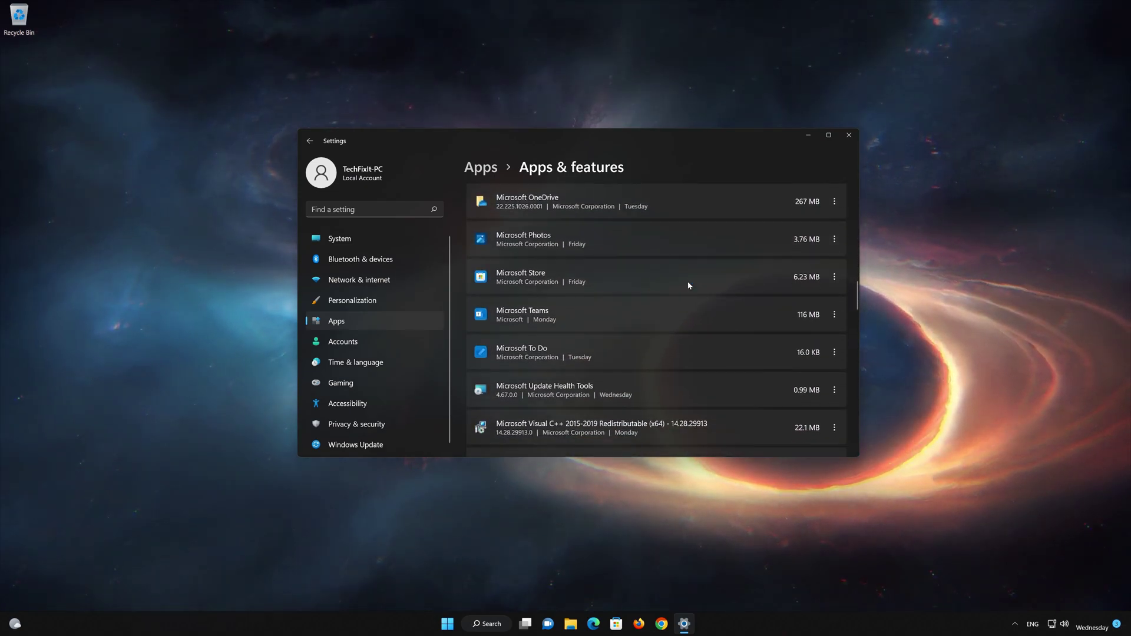
{"action": "scroll", "coordinate": [688, 284], "scroll_direction": "down", "scroll_amount": 3}
{"action": "scroll", "coordinate": [688, 284], "scroll_direction": "down", "scroll_amount": 2}
{"action": "scroll", "coordinate": [687, 282], "scroll_direction": "down", "scroll_amount": 3}
{"action": "scroll", "coordinate": [686, 282], "scroll_direction": "down", "scroll_amount": 3}
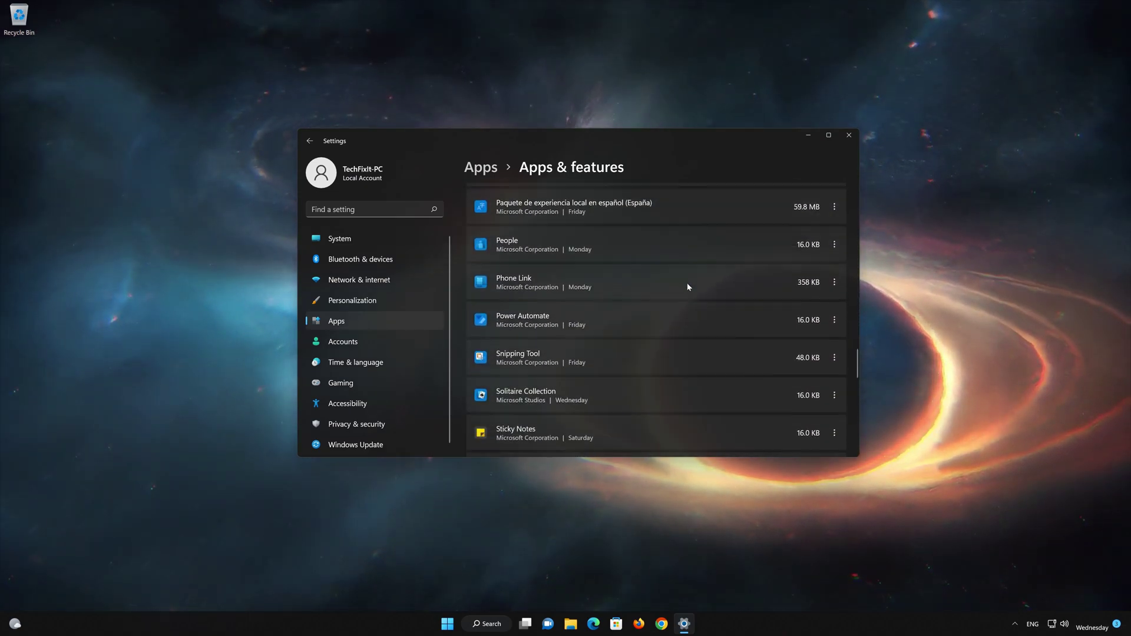
{"action": "scroll", "coordinate": [686, 283], "scroll_direction": "down", "scroll_amount": 2}
{"action": "scroll", "coordinate": [686, 283], "scroll_direction": "down", "scroll_amount": 3}
{"action": "scroll", "coordinate": [687, 287], "scroll_direction": "down", "scroll_amount": 1}
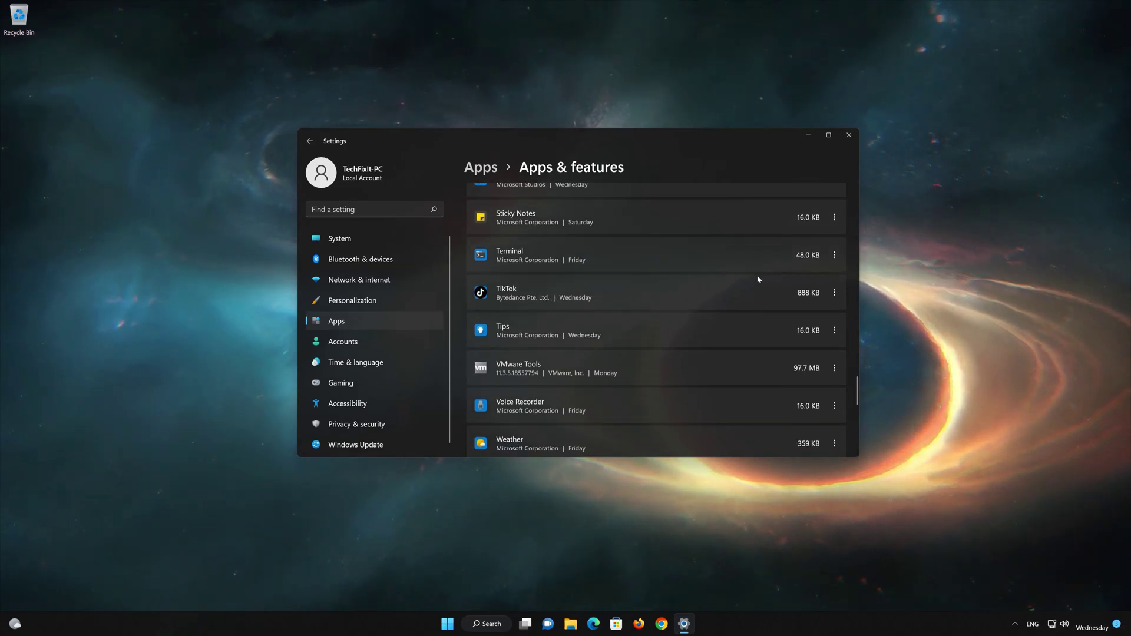
{"action": "left_click", "coordinate": [835, 292]}
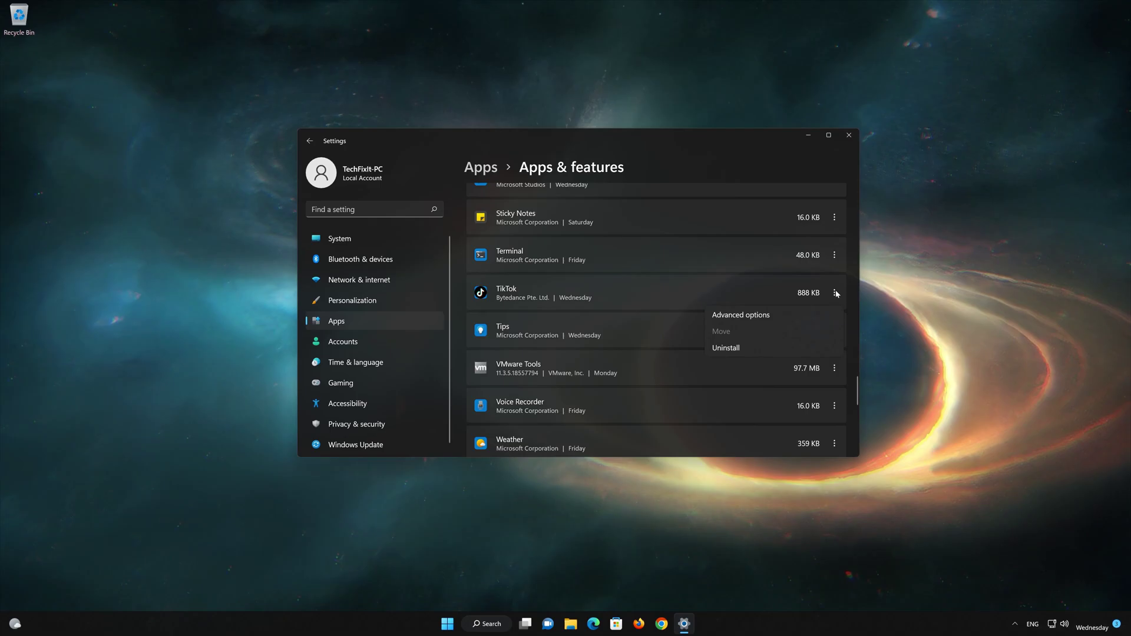
{"action": "left_click", "coordinate": [780, 314]}
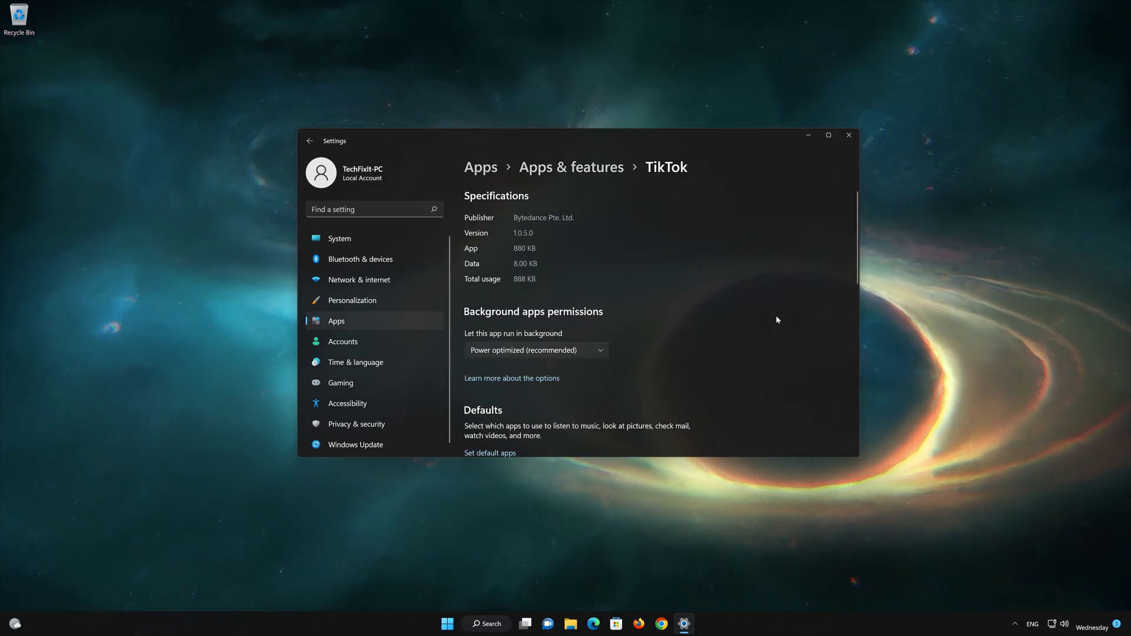
{"action": "scroll", "coordinate": [777, 320], "scroll_direction": "down", "scroll_amount": 3}
{"action": "scroll", "coordinate": [777, 320], "scroll_direction": "down", "scroll_amount": 1}
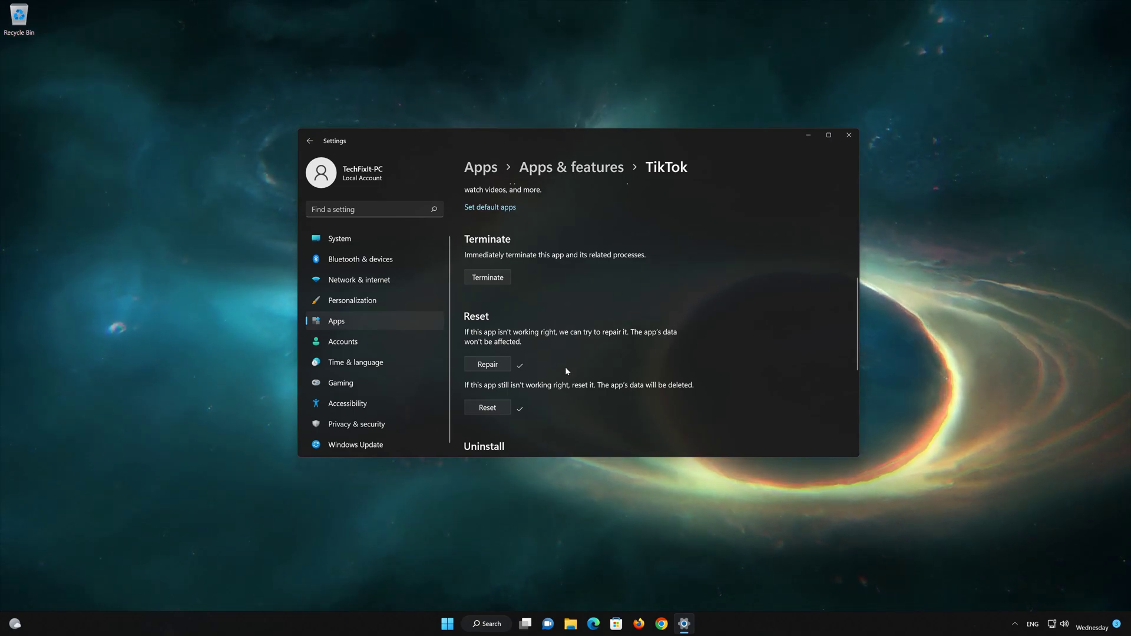
{"action": "scroll", "coordinate": [565, 368], "scroll_direction": "down", "scroll_amount": 2}
{"action": "scroll", "coordinate": [566, 368], "scroll_direction": "down", "scroll_amount": 2}
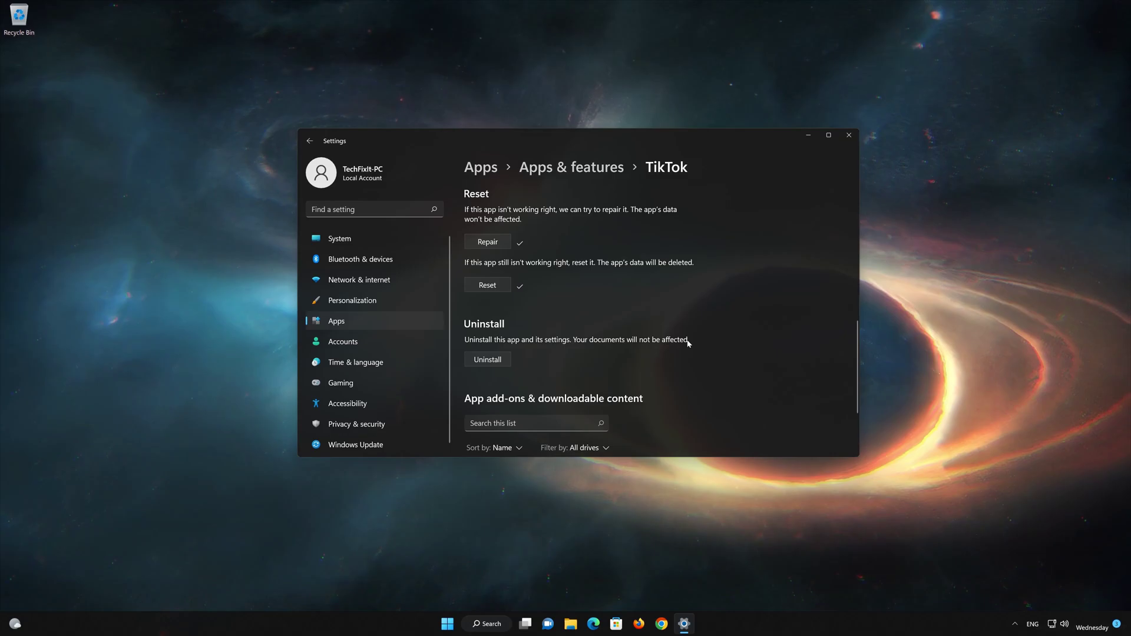
Uninstall TikTok, confirming the removal, then close the Settings window.
{"action": "left_click", "coordinate": [491, 361]}
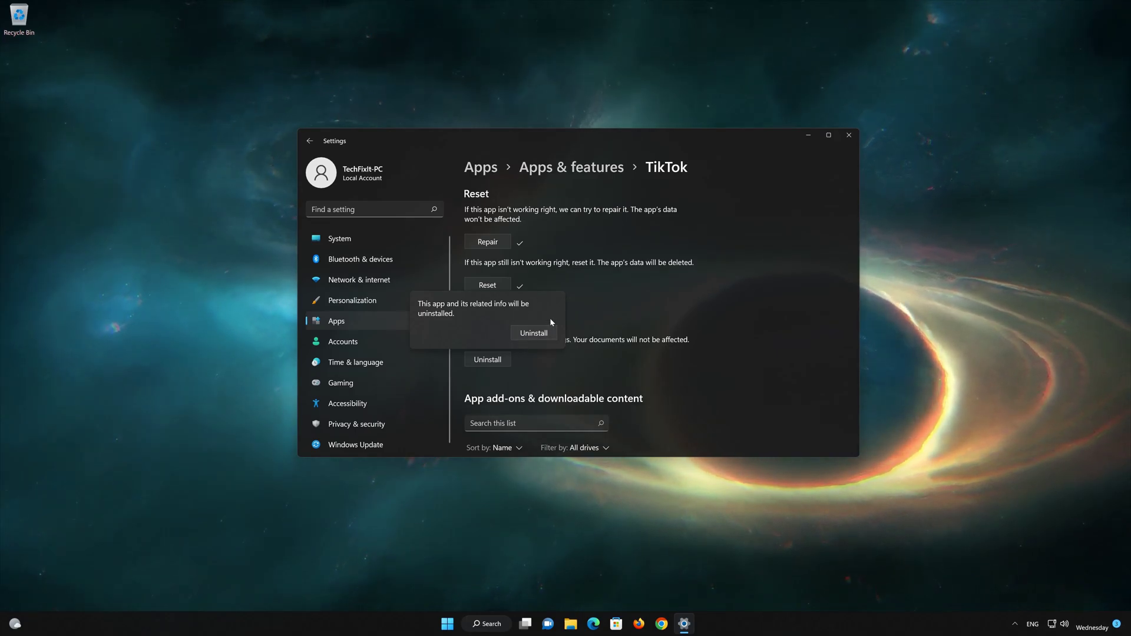
{"action": "left_click", "coordinate": [531, 334]}
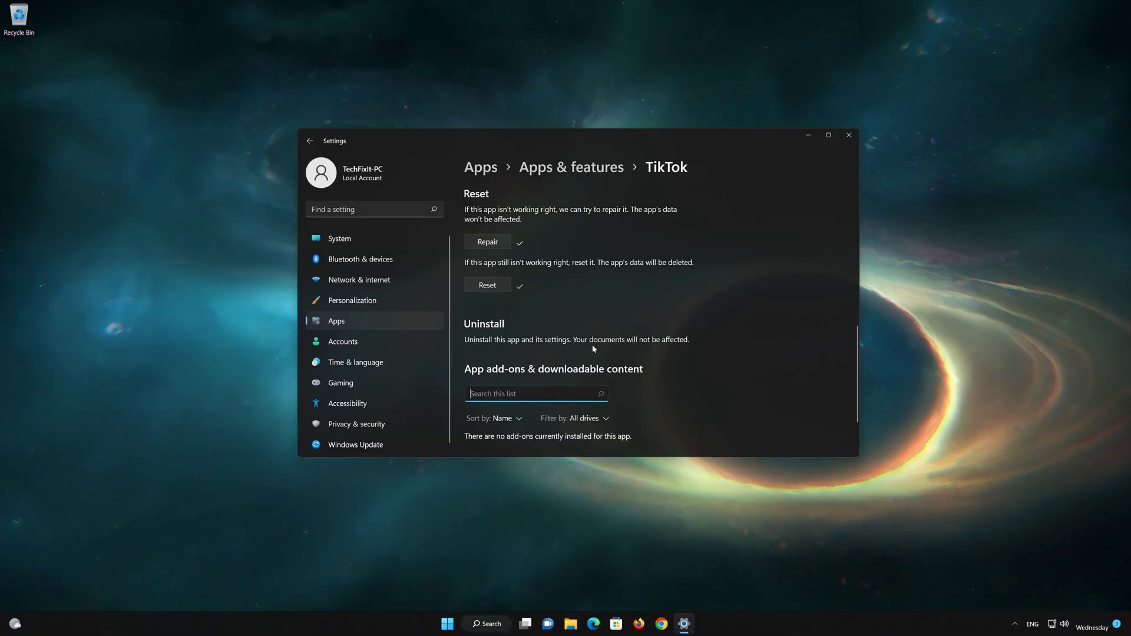
{"action": "left_click", "coordinate": [849, 135]}
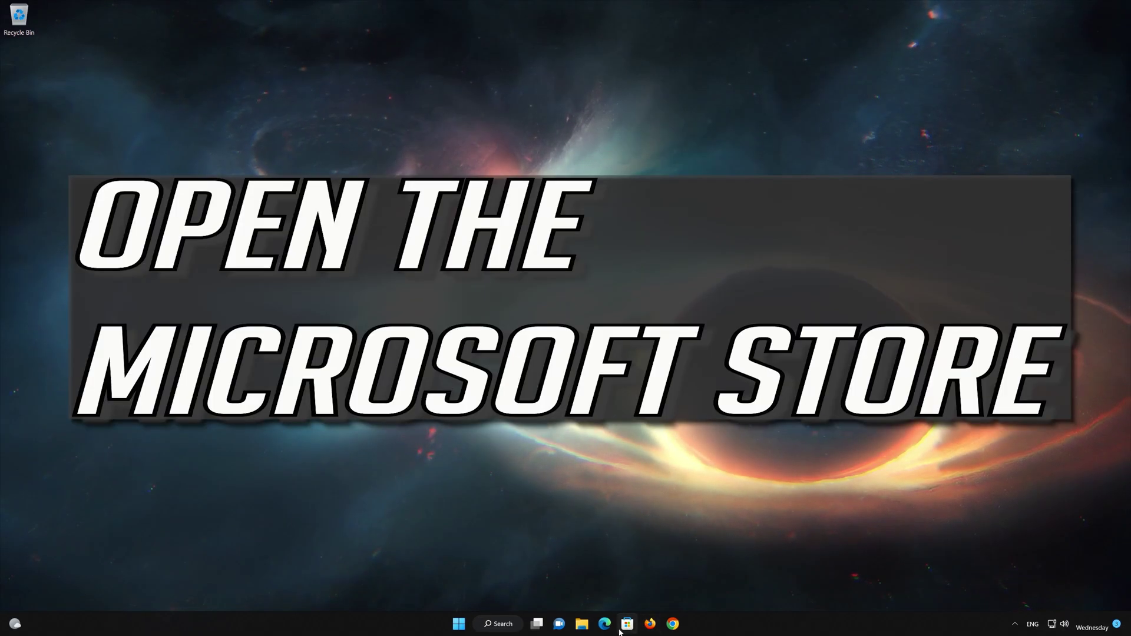
Launch Microsoft Store from the taskbar and search it for 'tiktok'.
{"action": "left_click", "coordinate": [626, 624]}
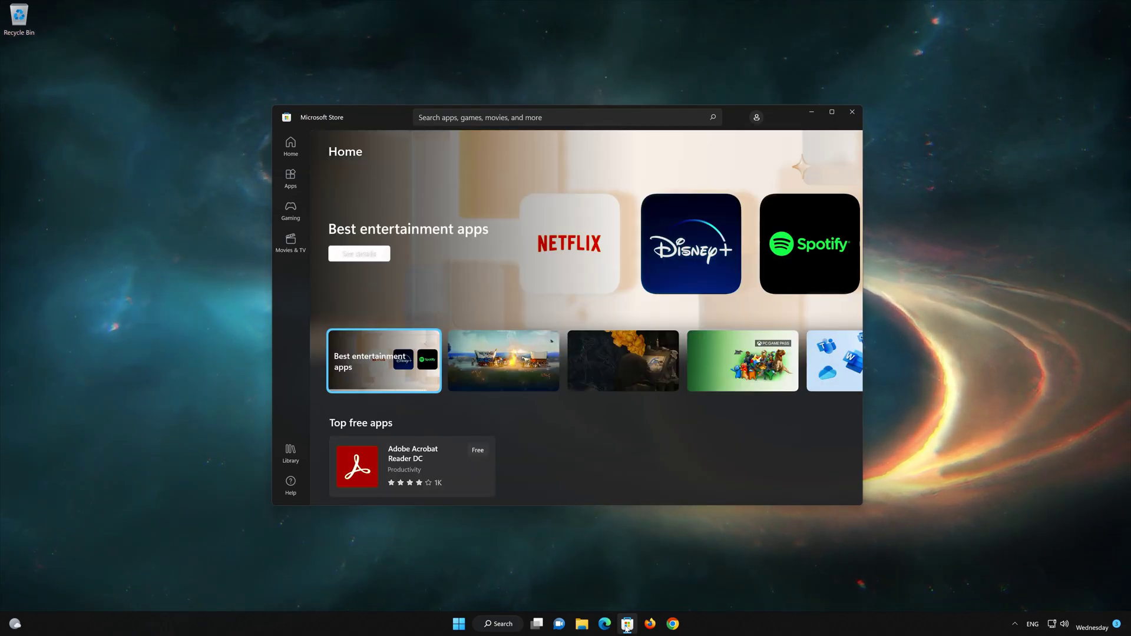
{"action": "left_click", "coordinate": [566, 117]}
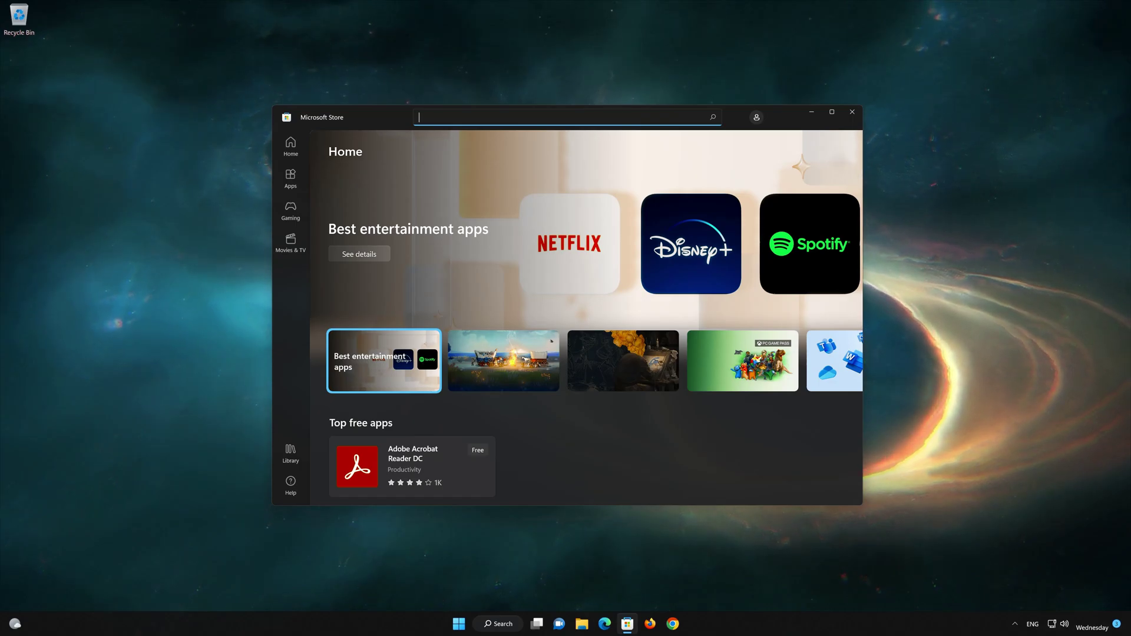
{"action": "type", "text": "tiktok"}
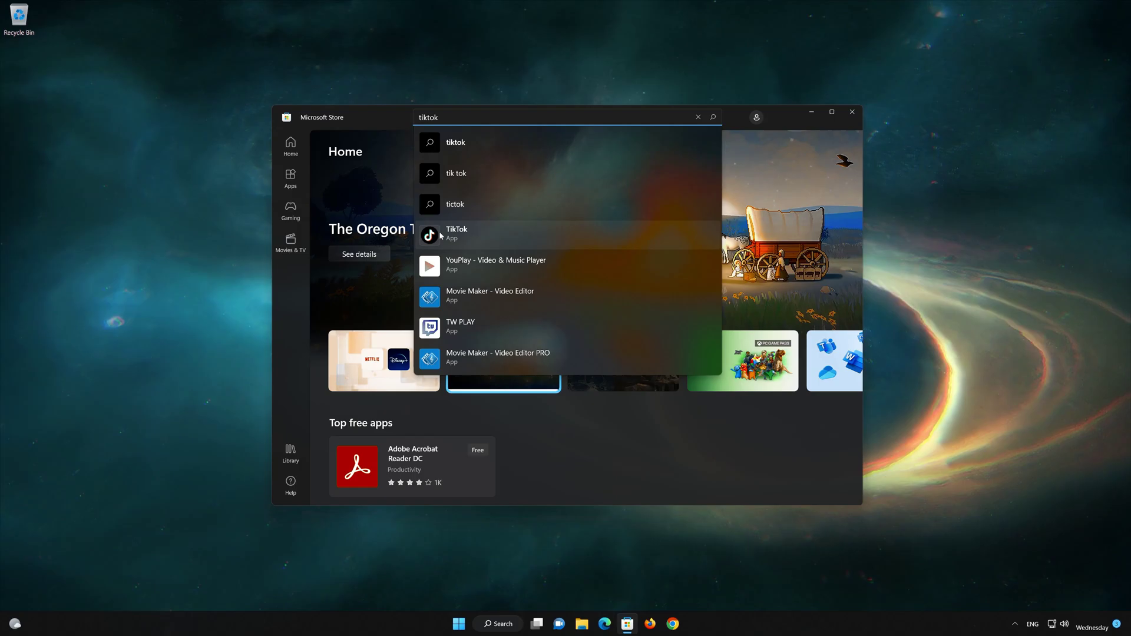
Open TikTok's Store page and start its download with Get.
{"action": "left_click", "coordinate": [519, 236]}
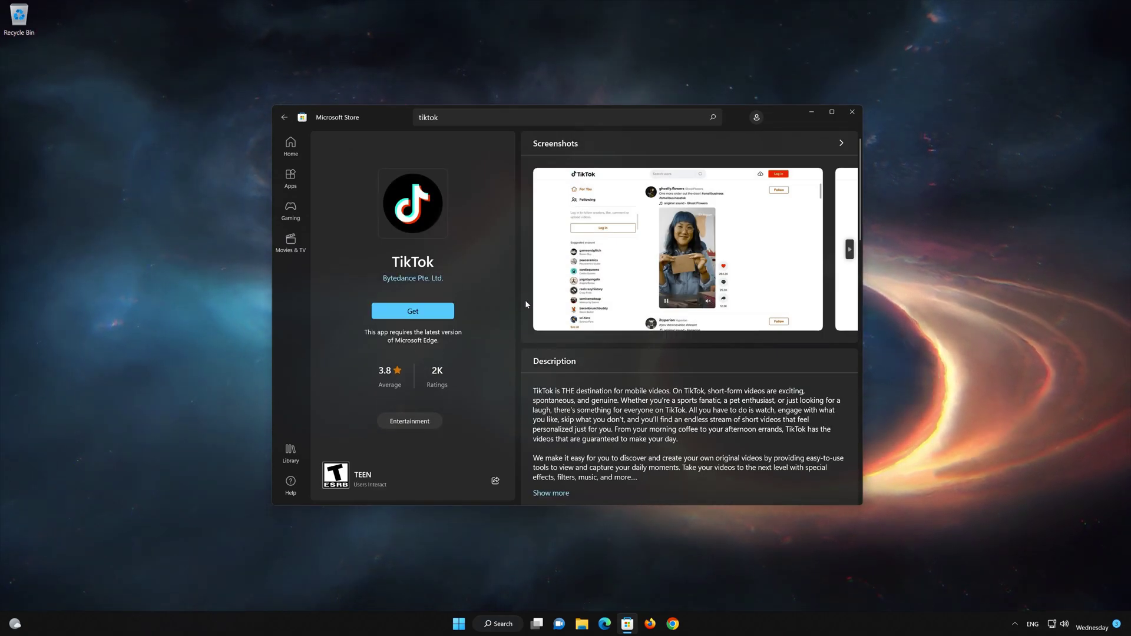
{"action": "left_click", "coordinate": [423, 310]}
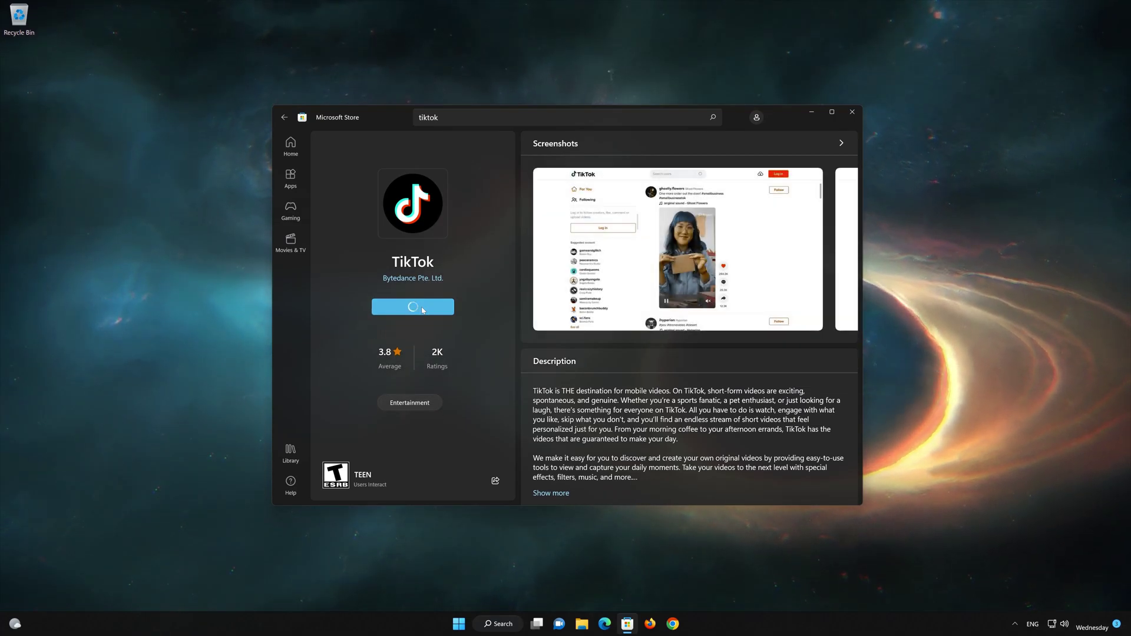